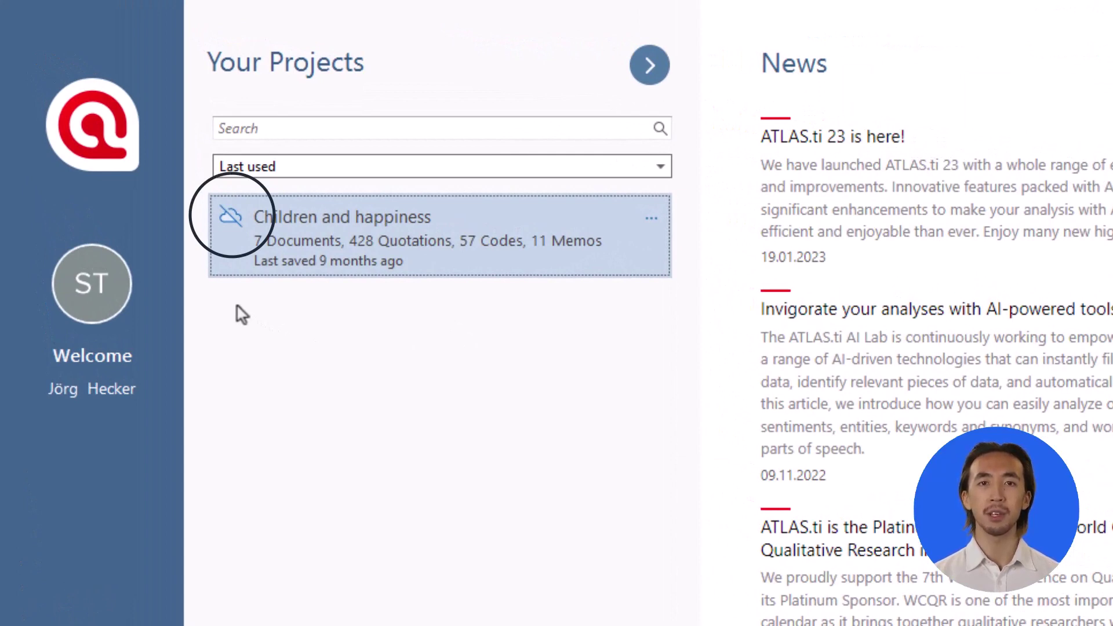
Upload the 'Children and happiness' project to the ATLAS.ti cloud via its context menu and confirm.
{"action": "right_click", "coordinate": [317, 243]}
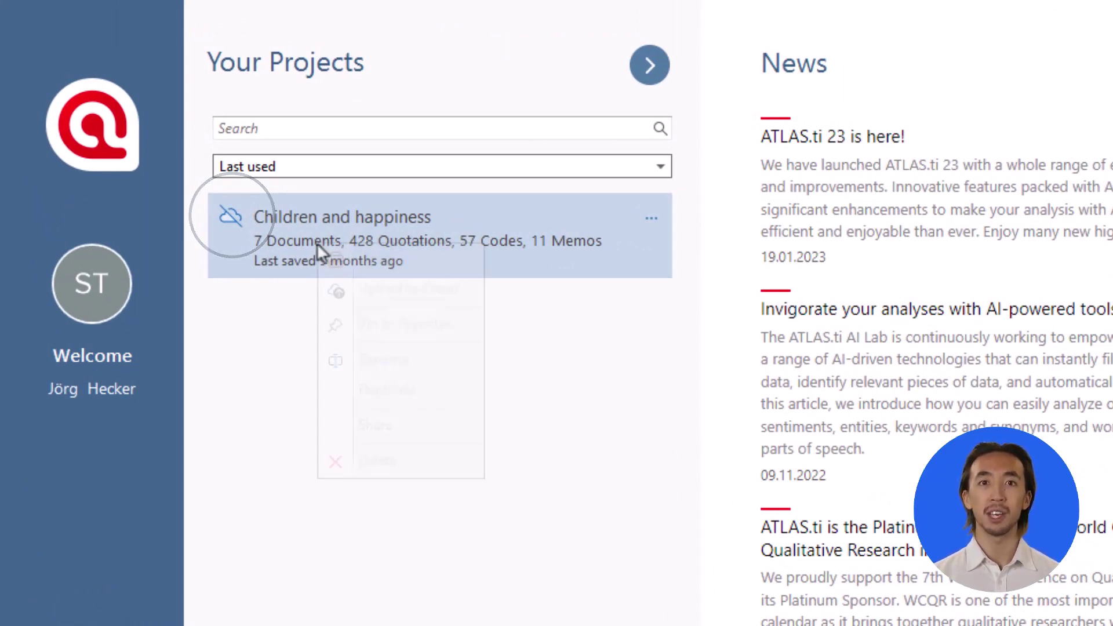
{"action": "key", "text": "Escape"}
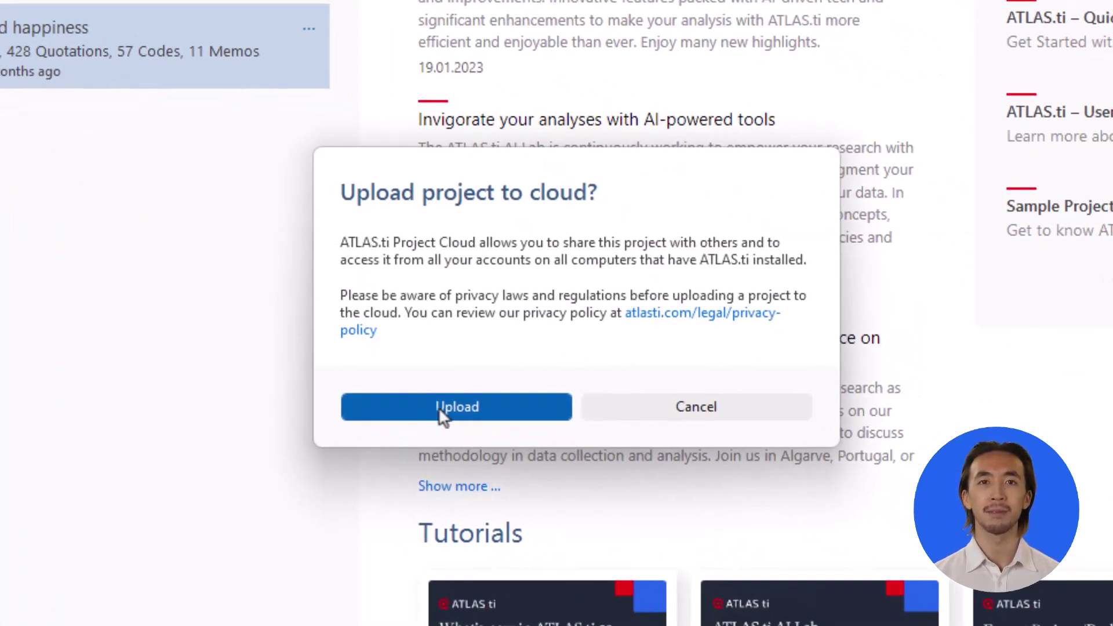
{"action": "left_click", "coordinate": [441, 409]}
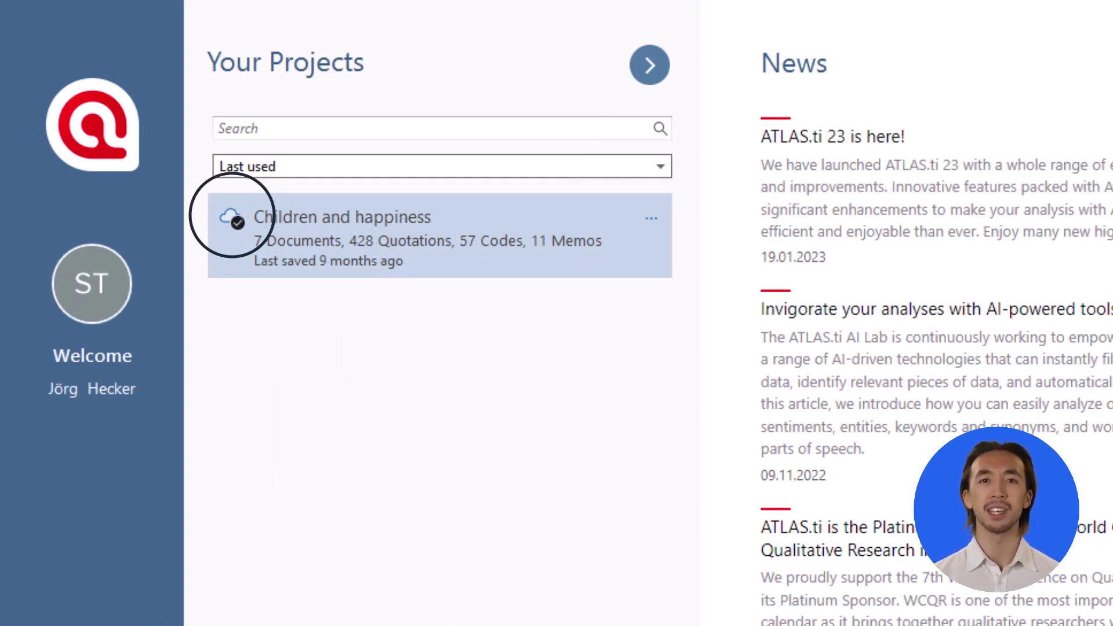
Share the cloud project, generate an invitation link for the recipient's email and copy it.
{"action": "right_click", "coordinate": [450, 252]}
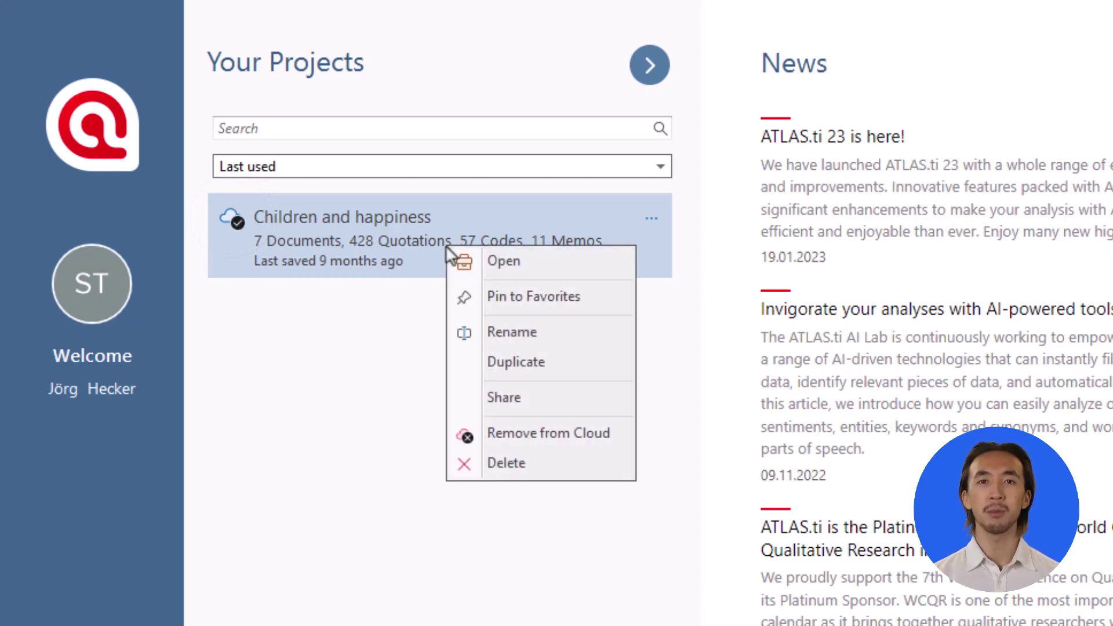
{"action": "left_click", "coordinate": [526, 398]}
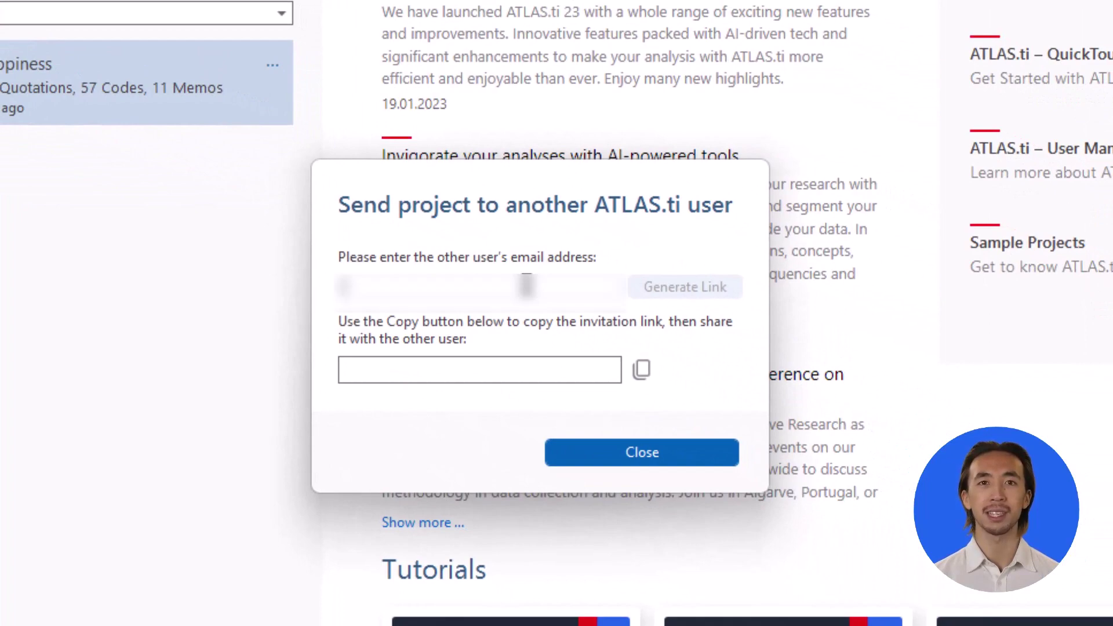
{"action": "left_click", "coordinate": [729, 291]}
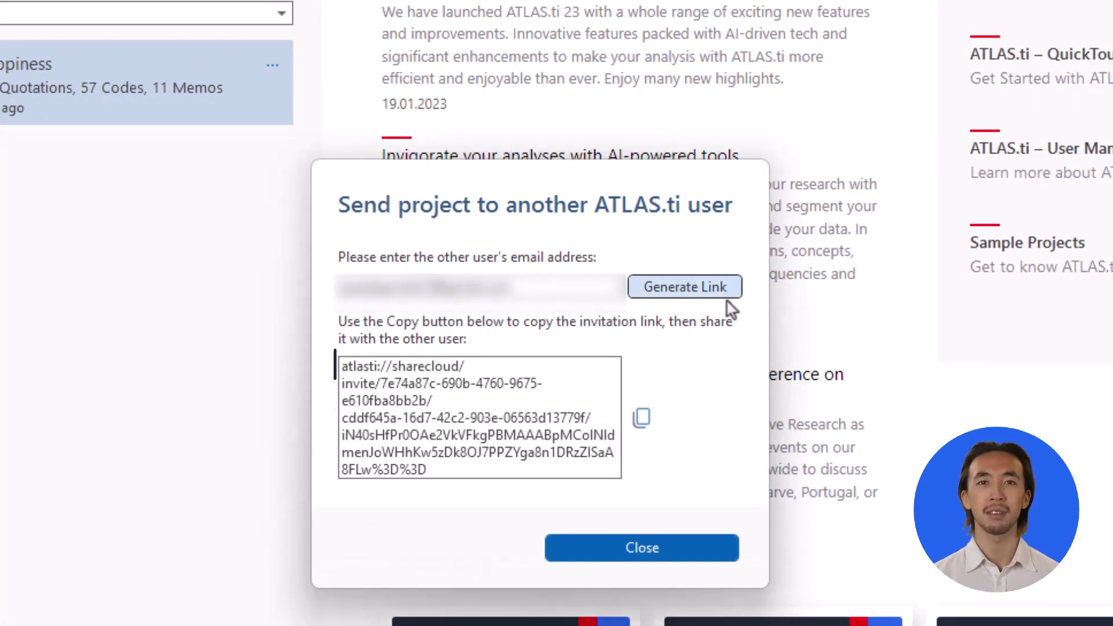
{"action": "left_click", "coordinate": [641, 418]}
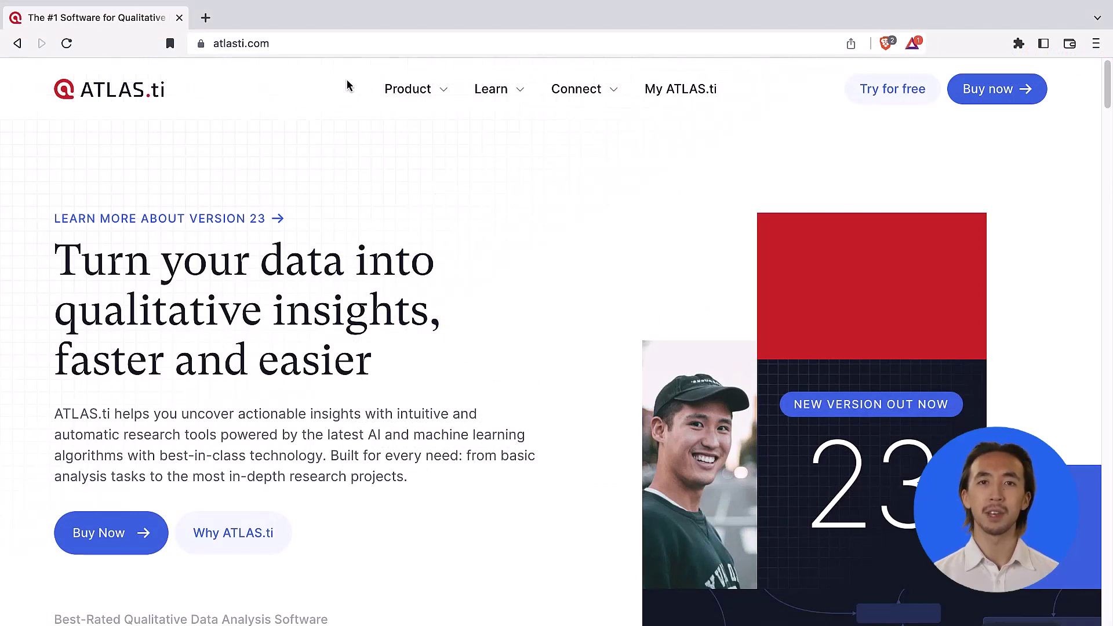
Paste the invitation link into the browser address bar and allow the site to launch ATLAS.ti.
{"action": "left_click", "coordinate": [331, 42]}
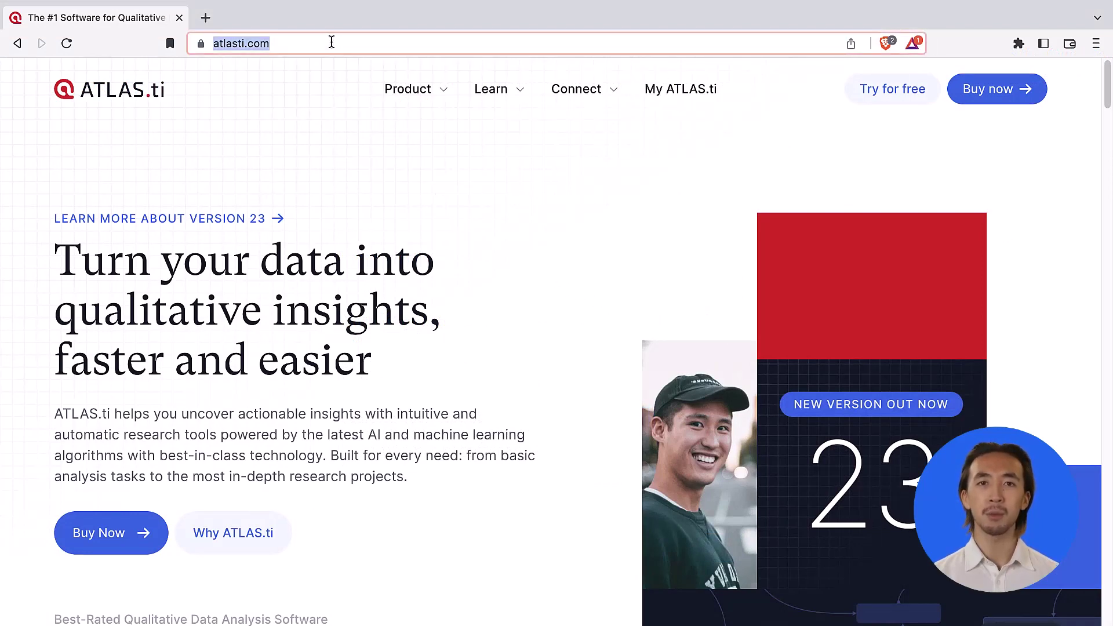
{"action": "key", "text": "ctrl+v"}
{"action": "key", "text": "Return"}
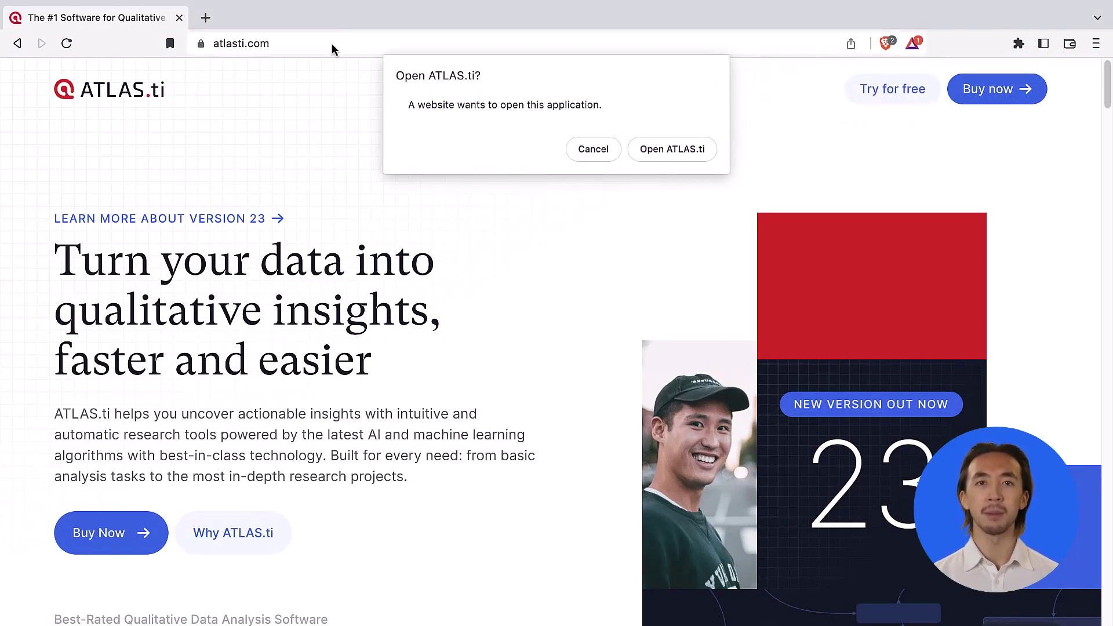
{"action": "left_click", "coordinate": [650, 144]}
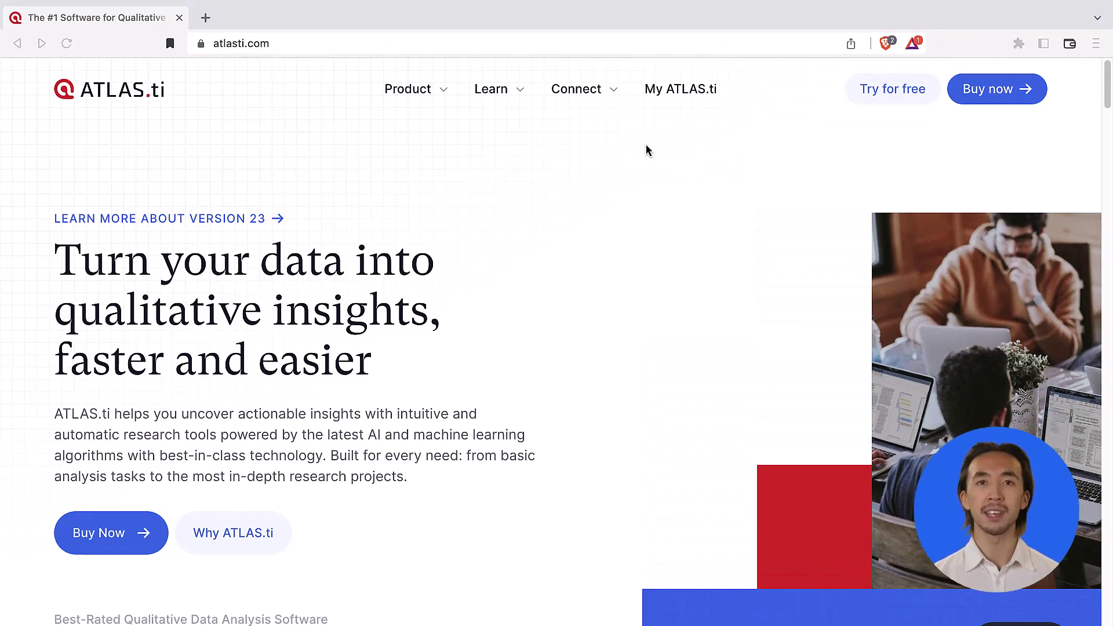